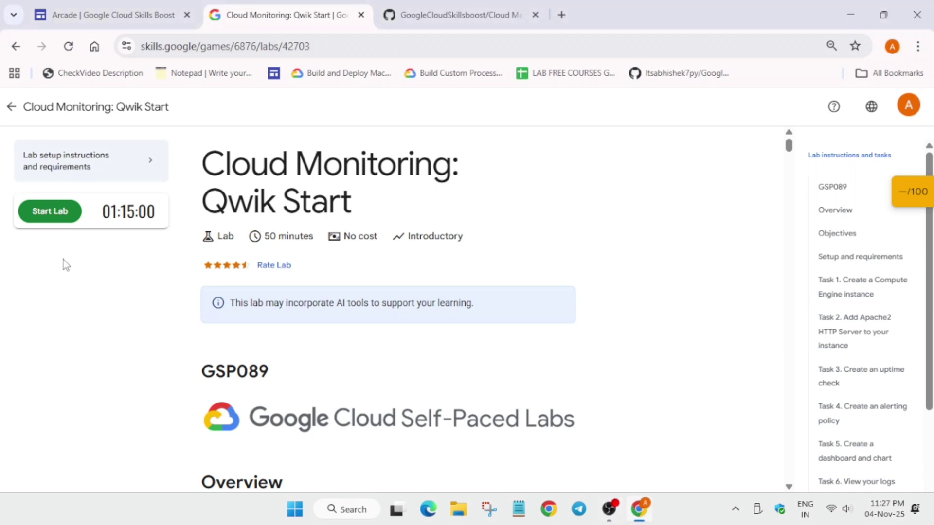
# Start the Cloud Monitoring: Qwik Start lab in Google Cloud Skills Boost
pyautogui.click(50, 211)
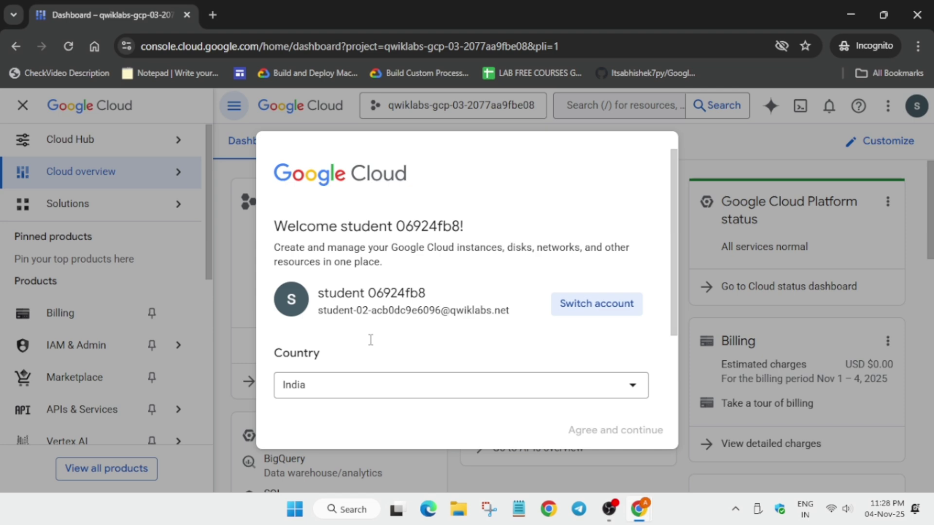
pyautogui.scroll(-2, 370, 340)
# Accept the console terms of service and activate Cloud Shell from the header
pyautogui.click(341, 364)
pyautogui.click(617, 431)
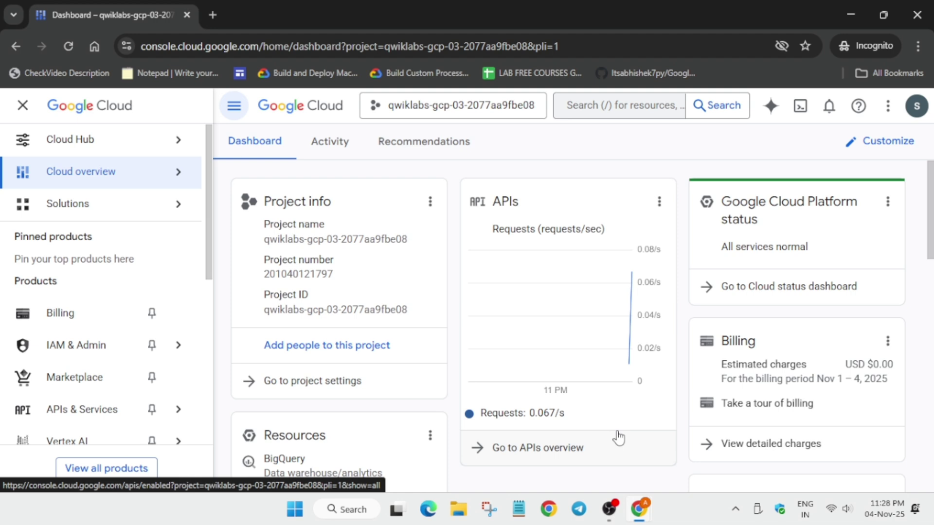
pyautogui.click(800, 106)
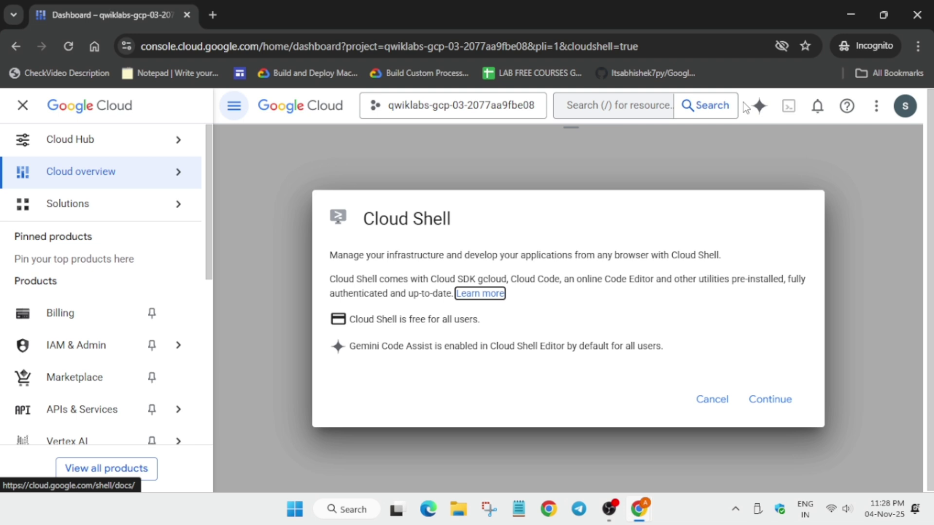
# Authorize Cloud Shell, then paste and run the script commands from the GitHub guide
pyautogui.click(789, 401)
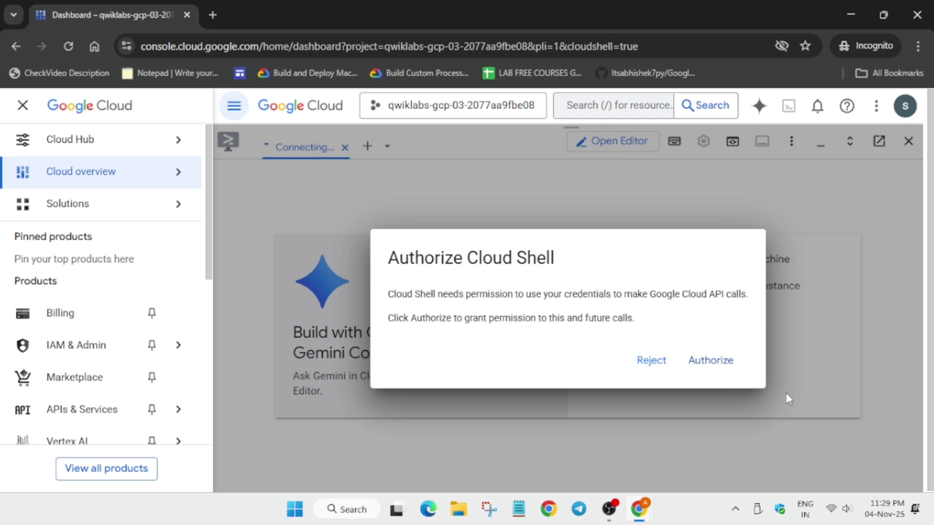
pyautogui.click(717, 358)
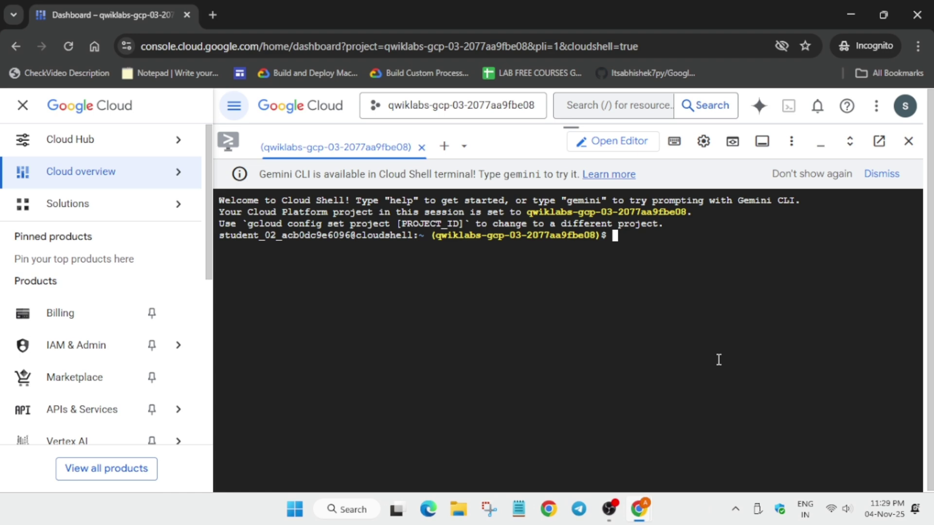
pyautogui.hotkey('alt', 'Tab')
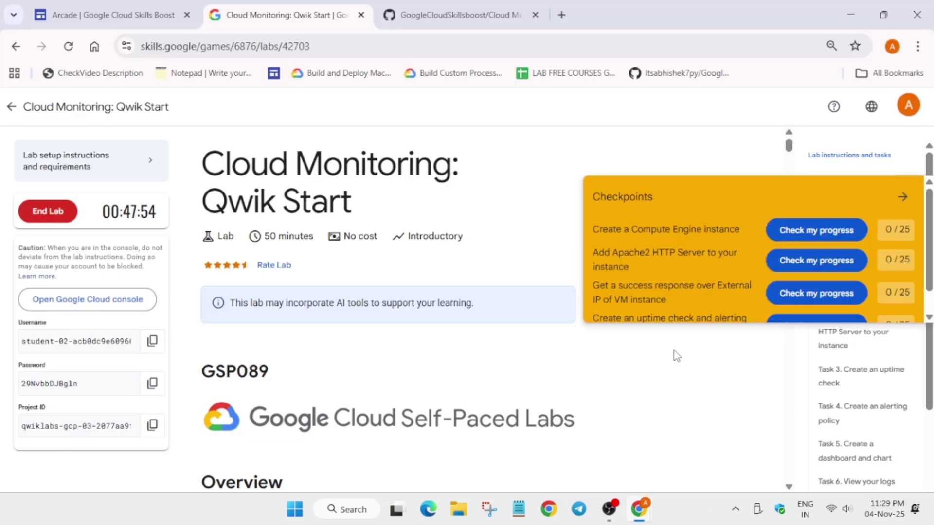
pyautogui.click(433, 6)
pyautogui.scroll(-2, 584, 292)
pyautogui.scroll(-2, 690, 358)
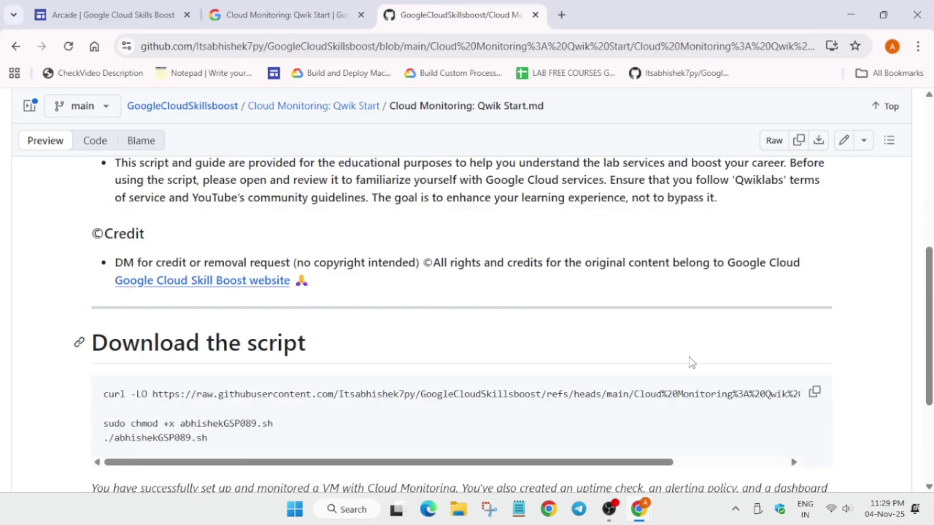
pyautogui.scroll(-2, 689, 358)
pyautogui.click(818, 250)
pyautogui.hotkey('alt', 'Tab')
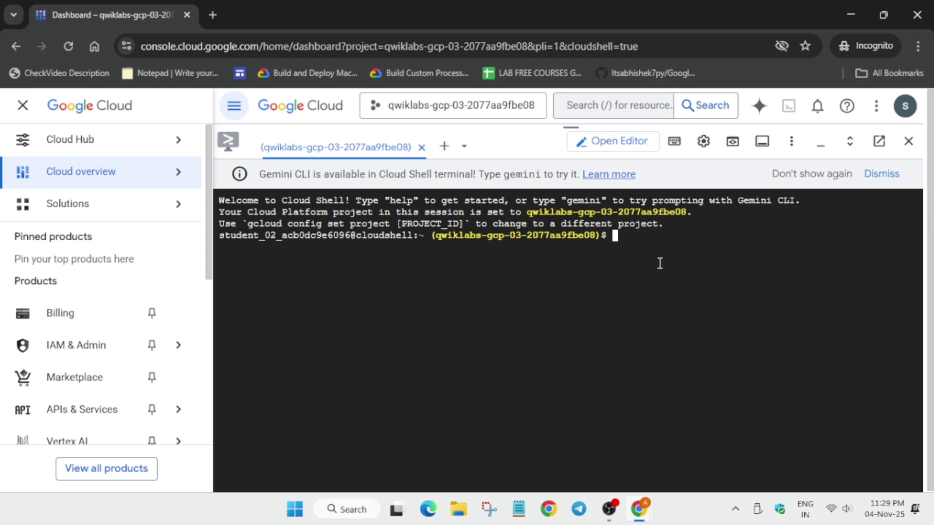
pyautogui.hotkey('ctrl', 'v')
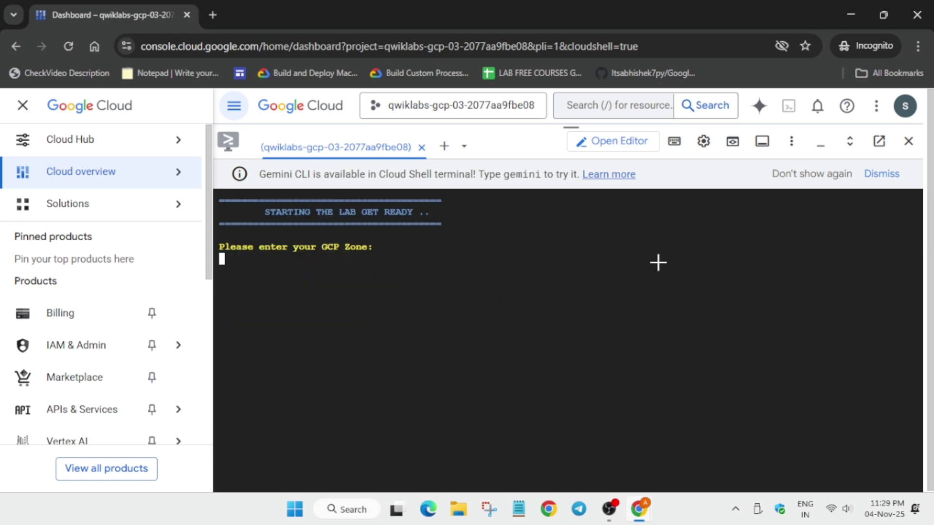
# Copy zone us-central1-c from the lab instructions into the Cloud Shell zone prompt
pyautogui.hotkey('alt', 'Tab')
pyautogui.click(352, 8)
pyautogui.hotkey('ctrl', 'f')
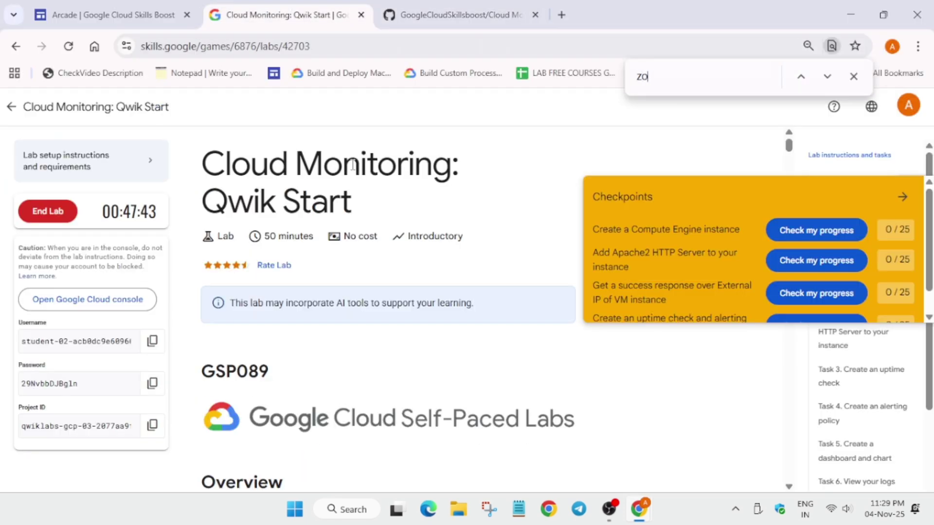
pyautogui.write('ZONE')
pyautogui.scroll(-3, 349, 313)
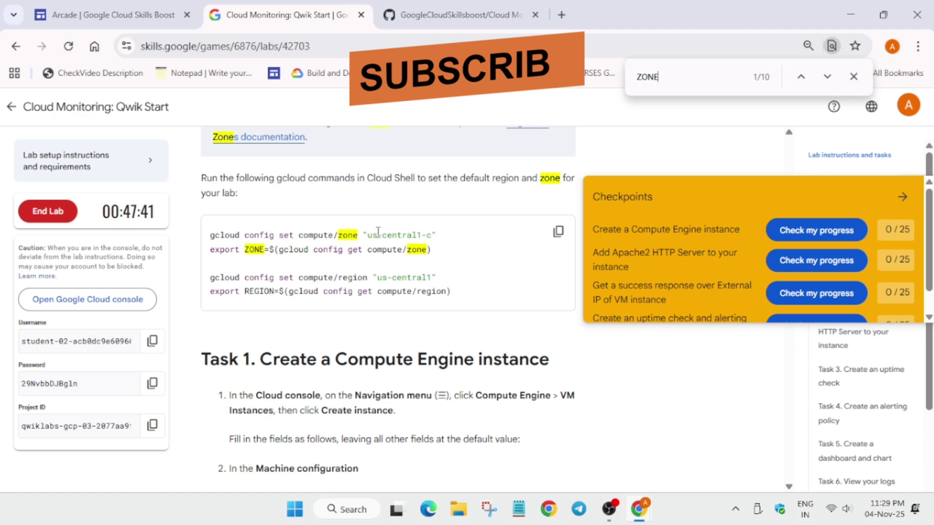
pyautogui.moveTo(366, 235); pyautogui.dragTo(434, 237)
pyautogui.hotkey('ctrl', 'c')
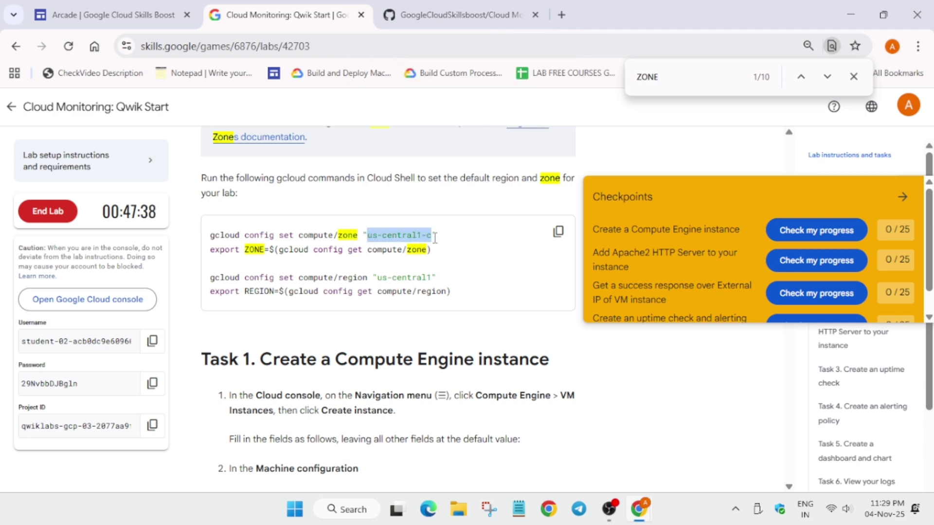
pyautogui.hotkey('alt', 'Tab')
pyautogui.hotkey('ctrl', 'v')
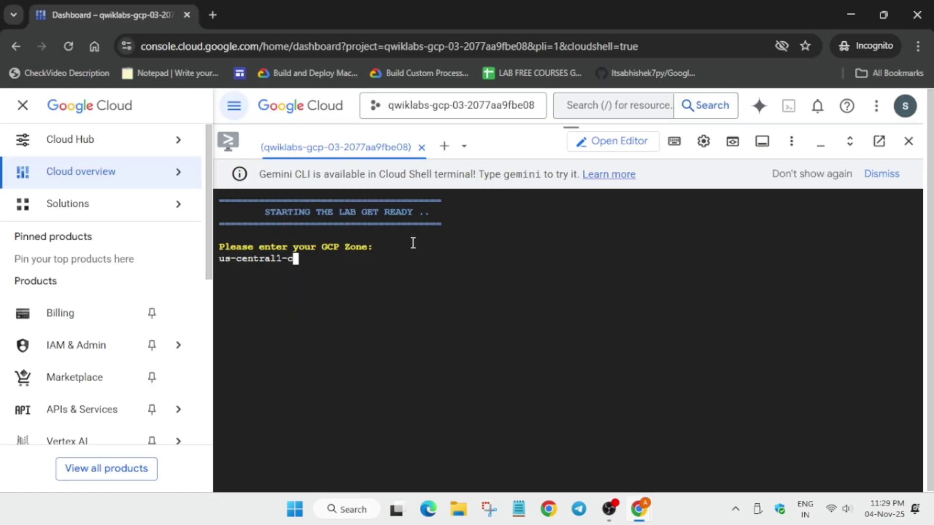
# Submit the zone, wait for the script to finish, and end the lab
pyautogui.press('Return')
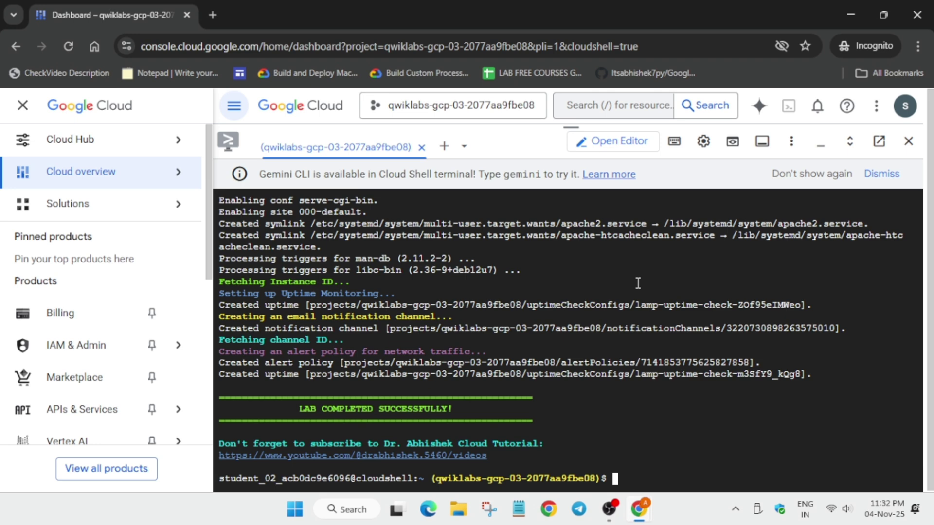
pyautogui.hotkey('alt', 'Tab')
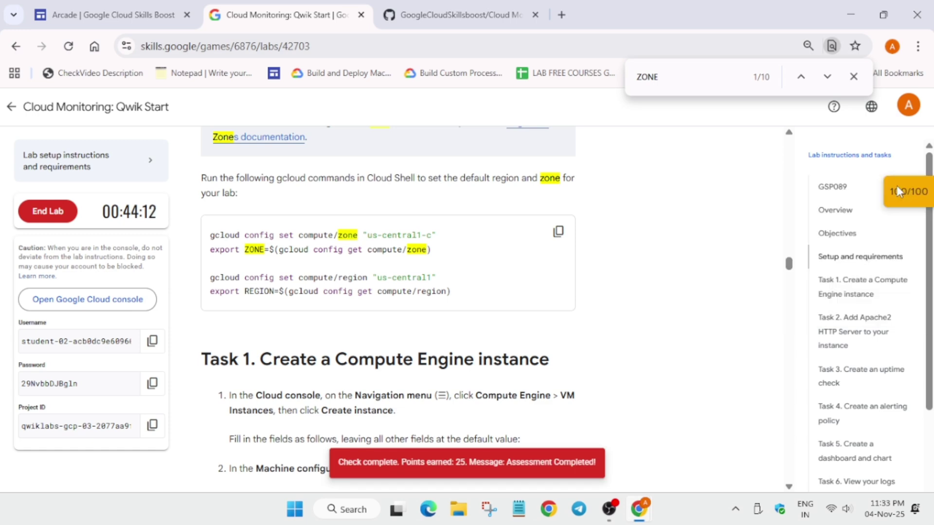
pyautogui.click(47, 211)
pyautogui.click(567, 332)
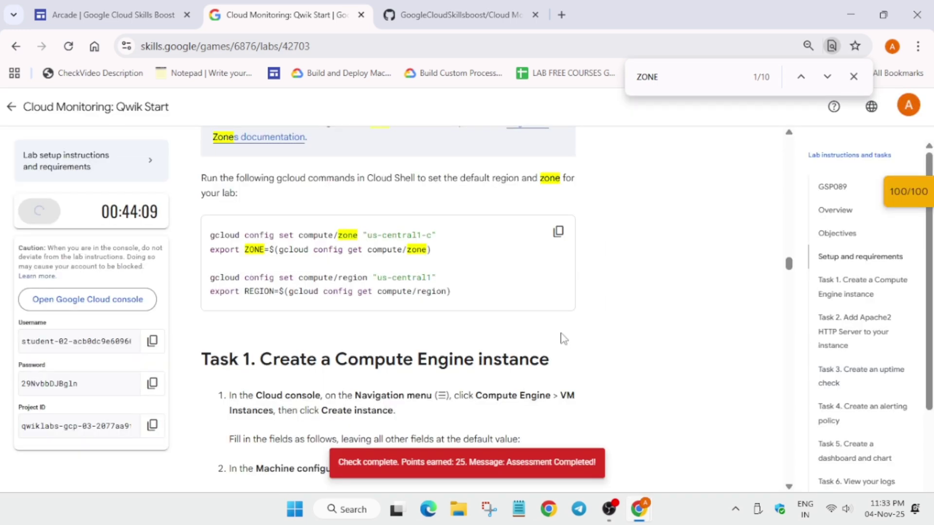